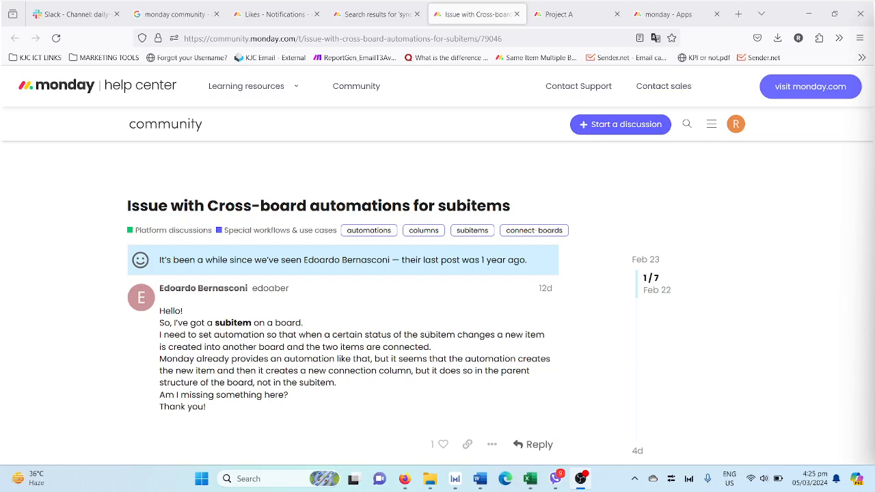
# - Read the opening post on cross-board subitem automations and highlight the reply's statement about connecting a subitem to another subitem
pyautogui.moveTo(159, 359); pyautogui.dragTo(320, 347)
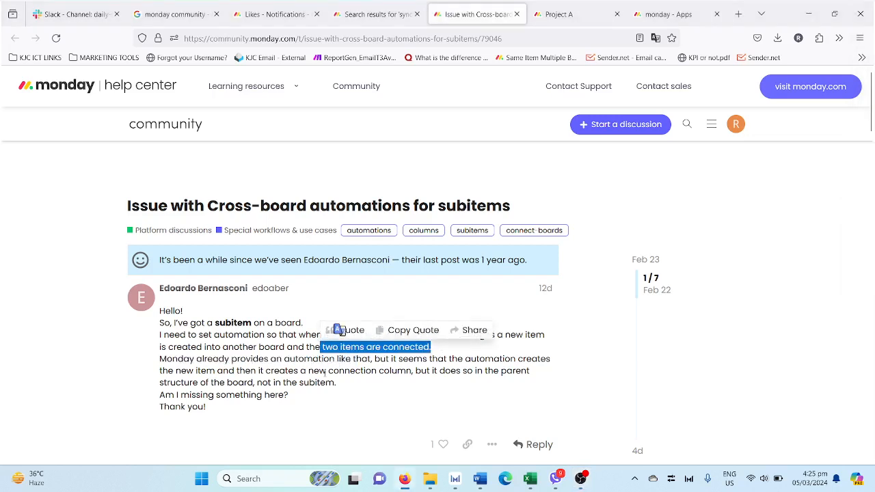
pyautogui.click(325, 370)
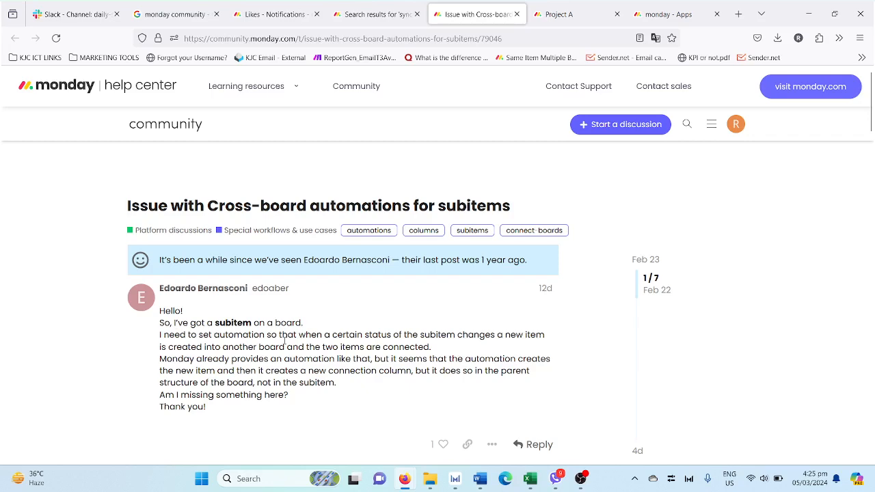
pyautogui.scroll(-3, 285, 340)
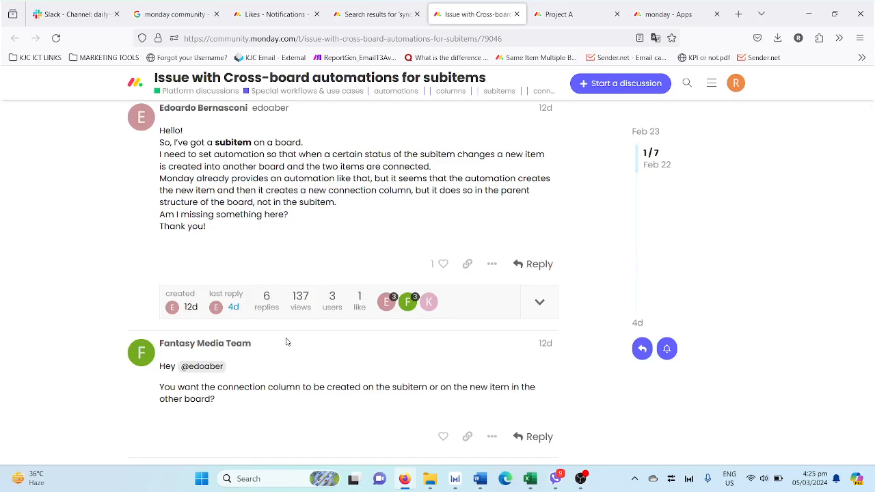
pyautogui.scroll(-5, 296, 387)
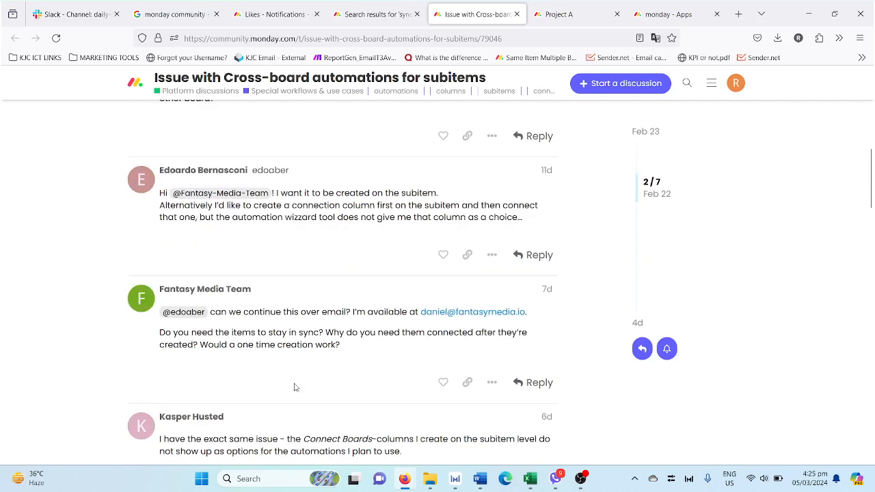
pyautogui.scroll(-5, 297, 359)
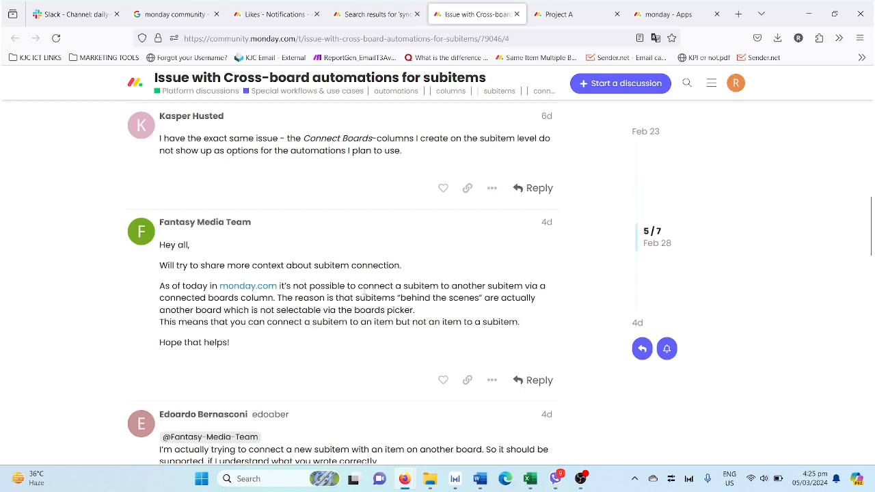
pyautogui.moveTo(280, 286); pyautogui.dragTo(319, 298)
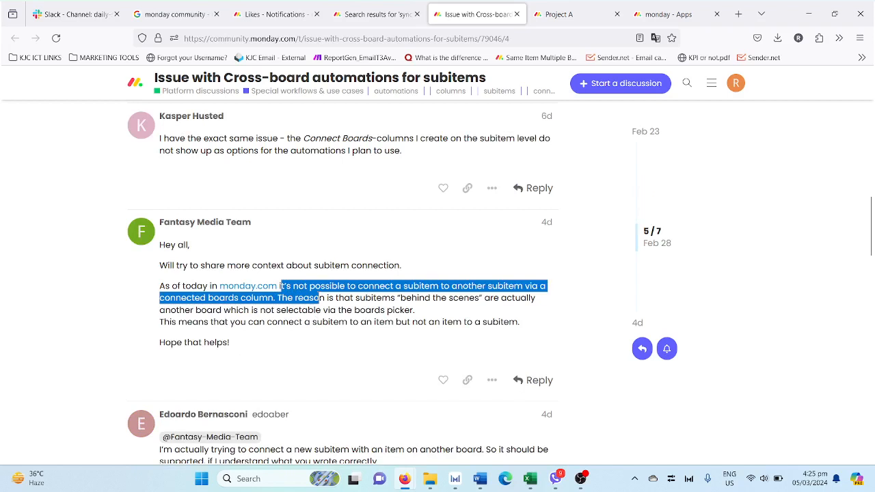
pyautogui.moveTo(319, 298); pyautogui.dragTo(274, 298)
pyautogui.click(293, 287)
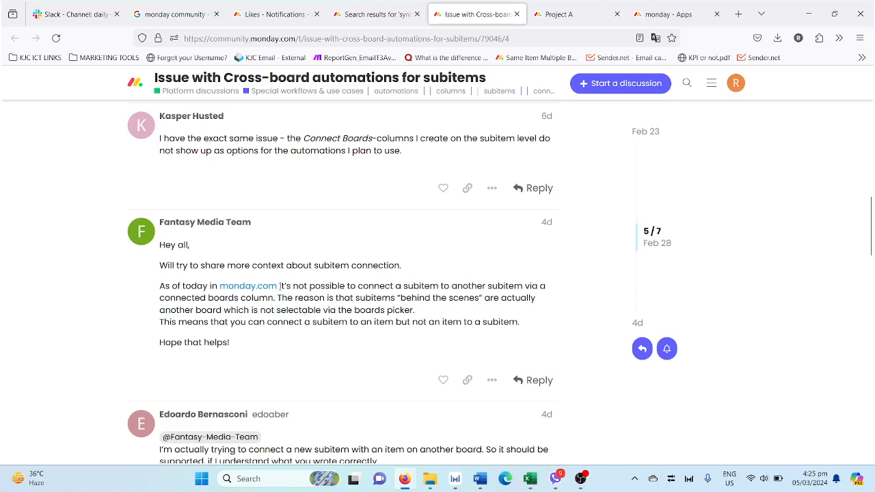
pyautogui.moveTo(279, 286); pyautogui.dragTo(274, 298)
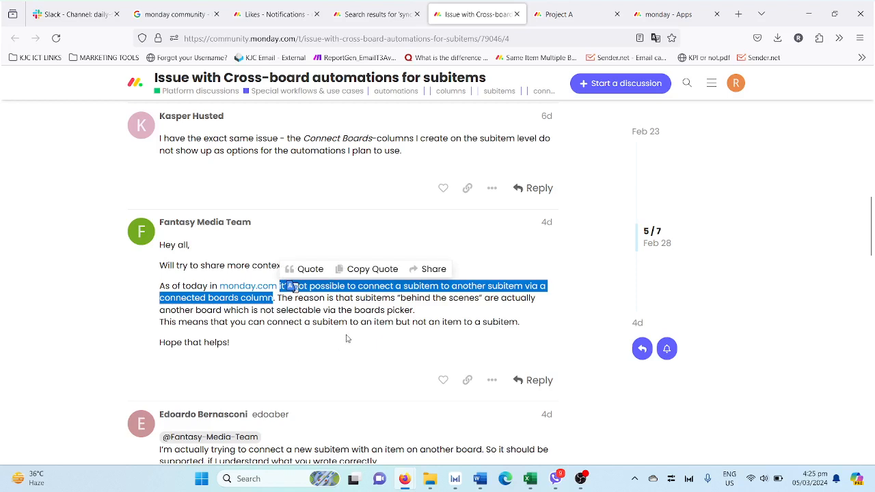
pyautogui.click(355, 312)
# - Review the final reply and highlight the comment about Connect Boards columns not showing up as automation options
pyautogui.scroll(-4, 355, 312)
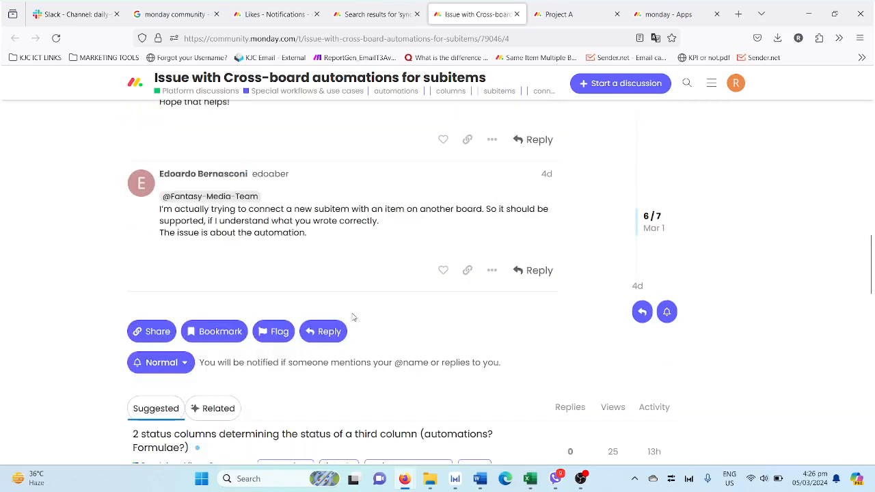
pyautogui.scroll(2, 353, 315)
pyautogui.scroll(3, 354, 317)
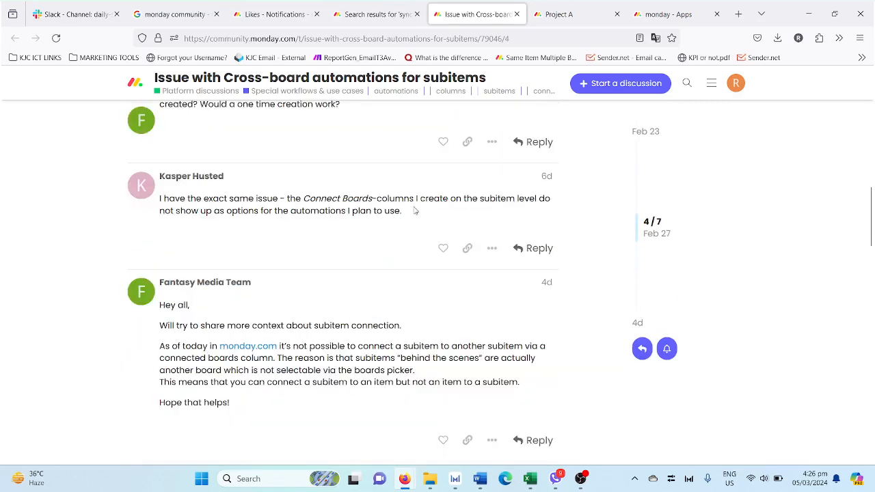
pyautogui.moveTo(416, 211); pyautogui.dragTo(257, 212)
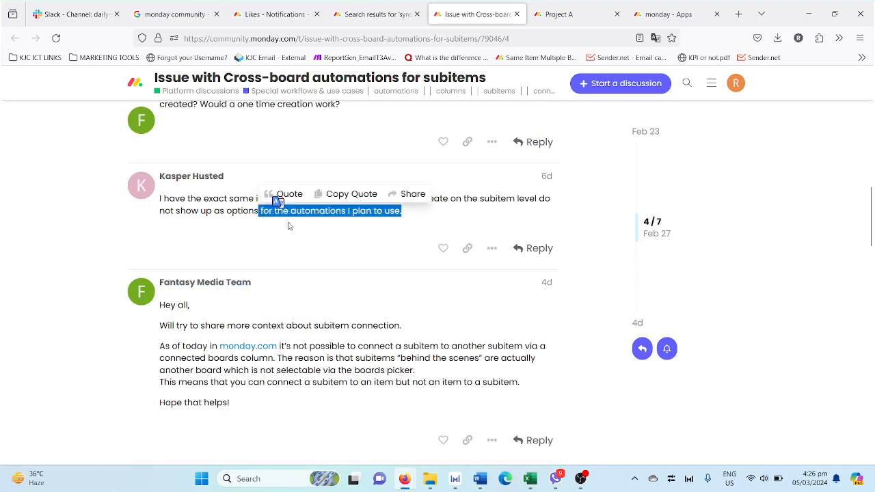
pyautogui.click(299, 236)
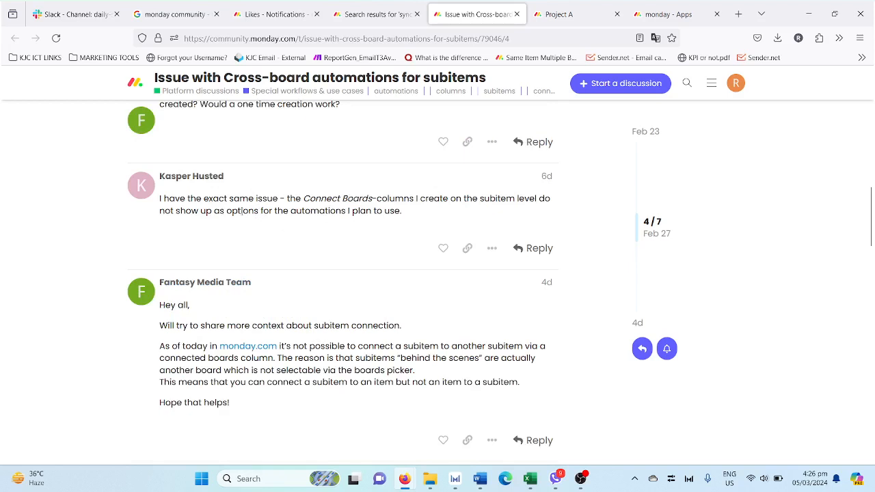
pyautogui.moveTo(241, 211); pyautogui.dragTo(311, 211)
pyautogui.click(359, 226)
# - Switch to the 99 - Sandbox workspace and look over the Project A and Project B boards, ending on Project A
pyautogui.click(557, 14)
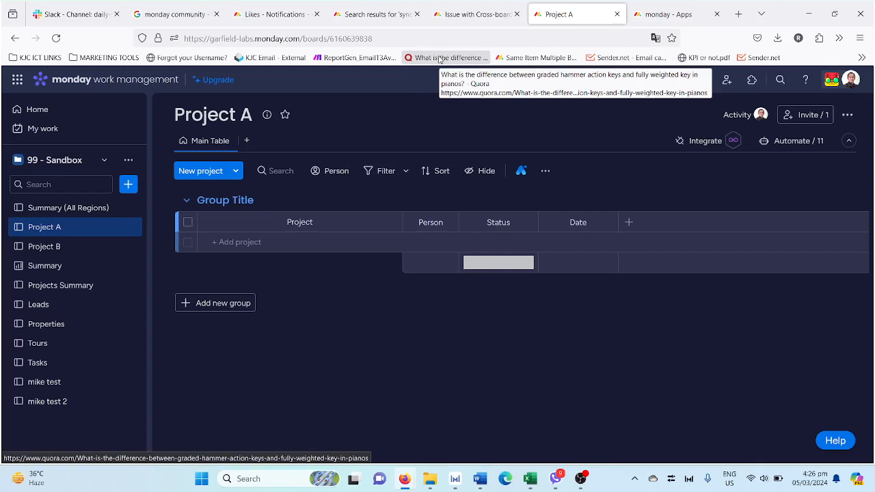
pyautogui.click(53, 246)
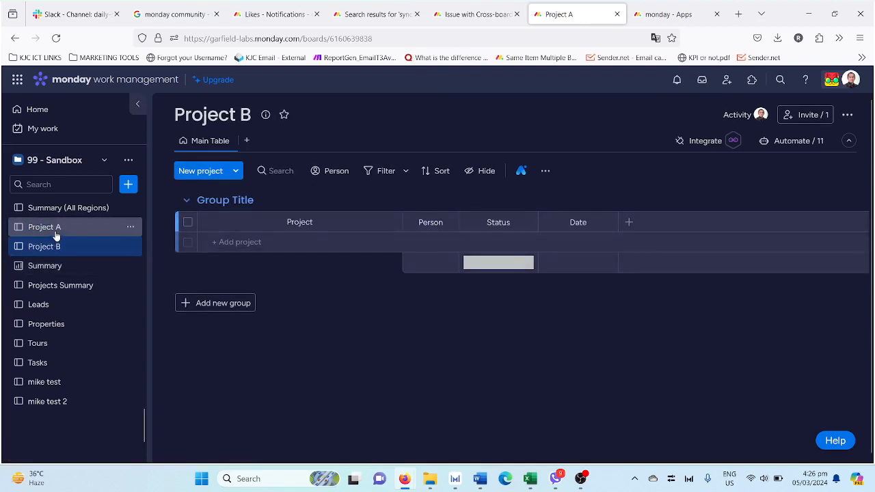
pyautogui.click(57, 233)
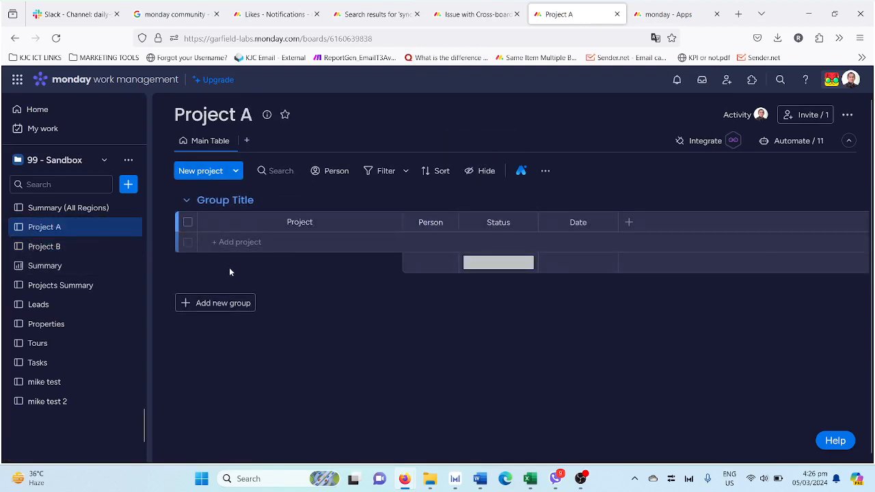
# - Search the monday marketplace for "same item", and return to the Project A board
pyautogui.click(753, 80)
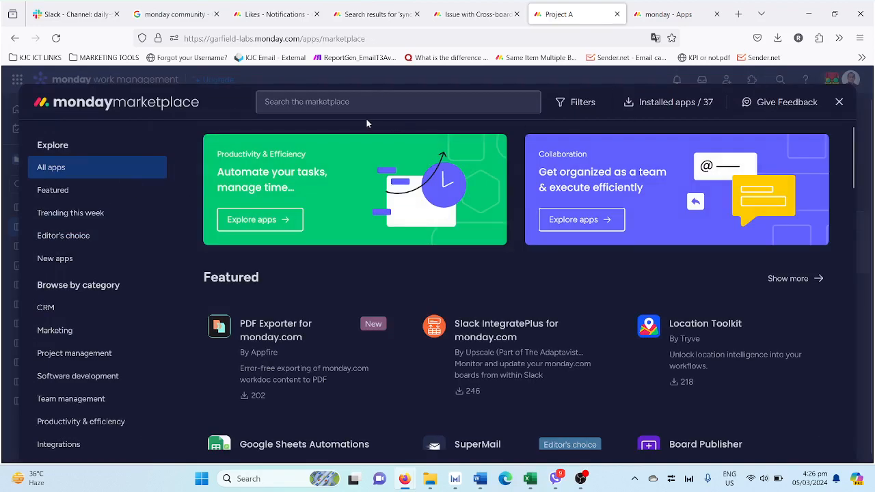
pyautogui.click(379, 101)
pyautogui.write('same item')
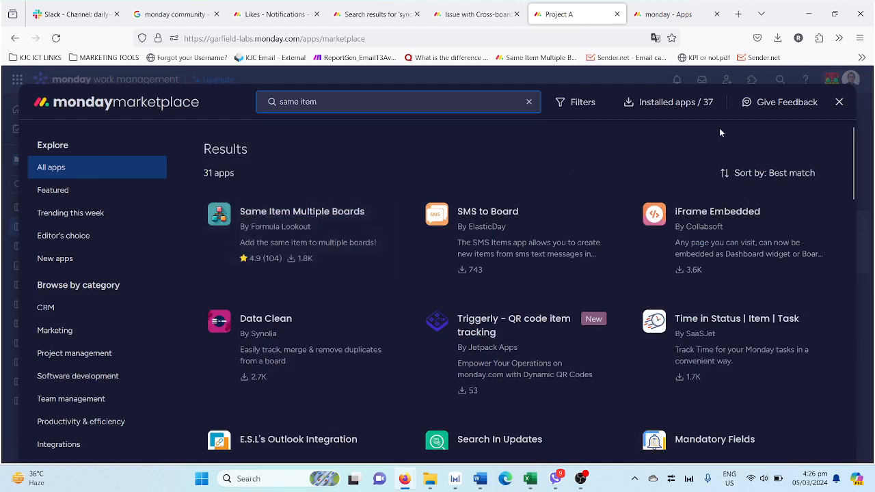
pyautogui.click(840, 102)
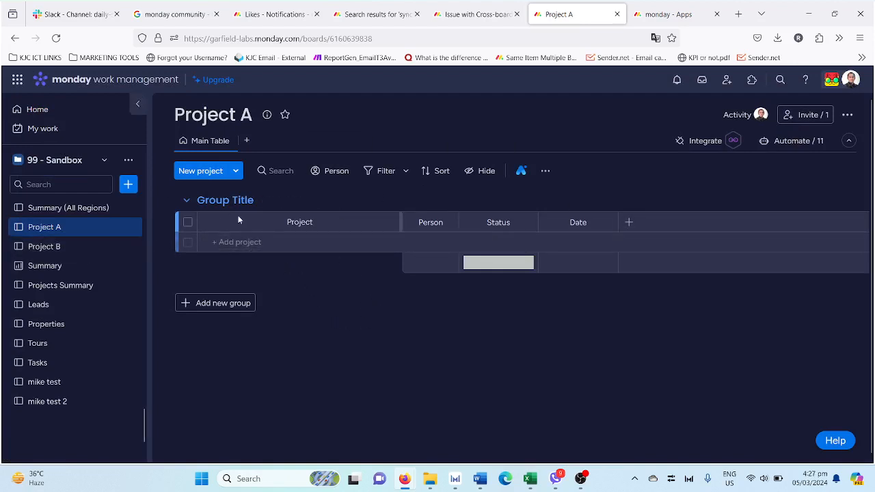
# - Add an item named "Item from Project A" to the Group Title group on the Project A board
pyautogui.click(274, 243)
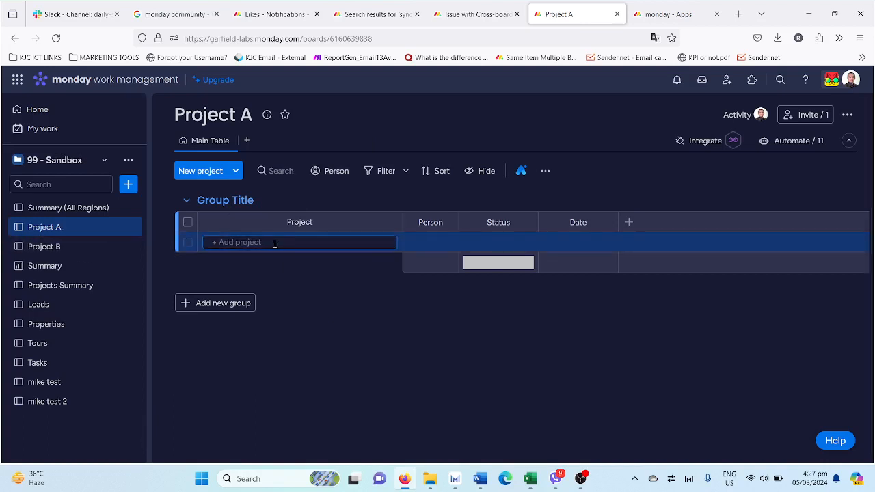
pyautogui.write('Item from Project A')
pyautogui.press('Return')
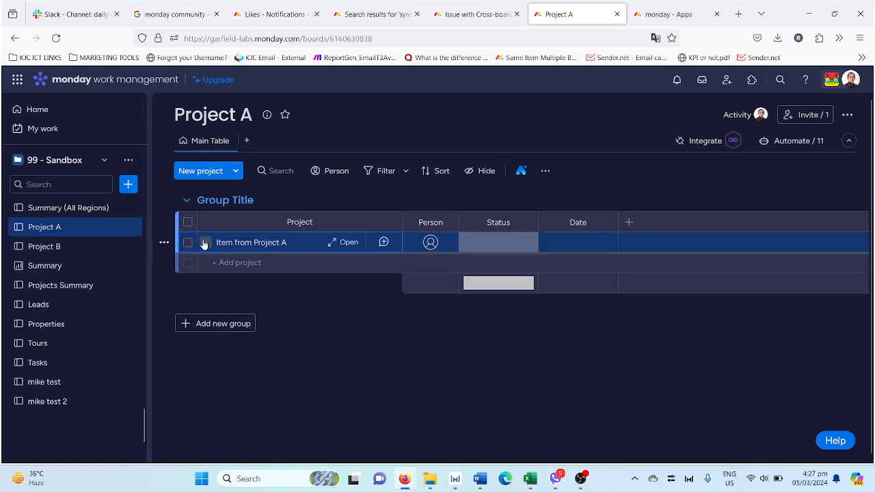
# - Add a subitem named "Sub Item for Item from Project A" under the new item
pyautogui.click(205, 242)
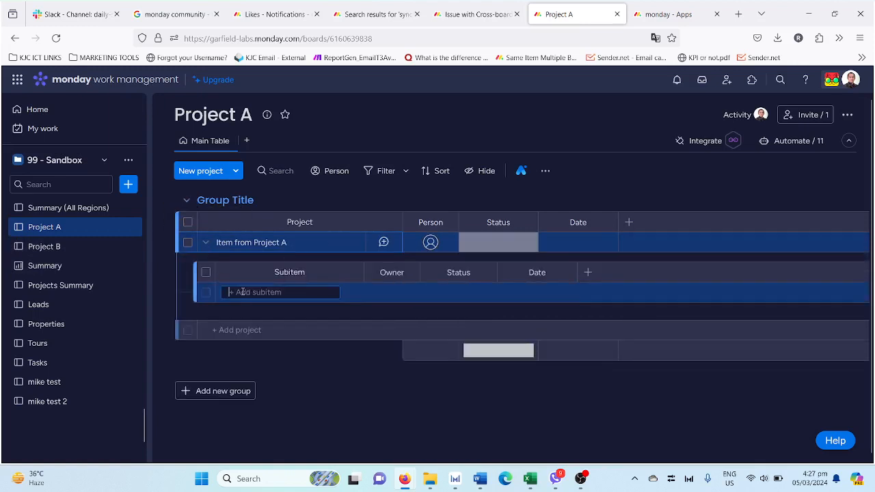
pyautogui.write('Sub Item')
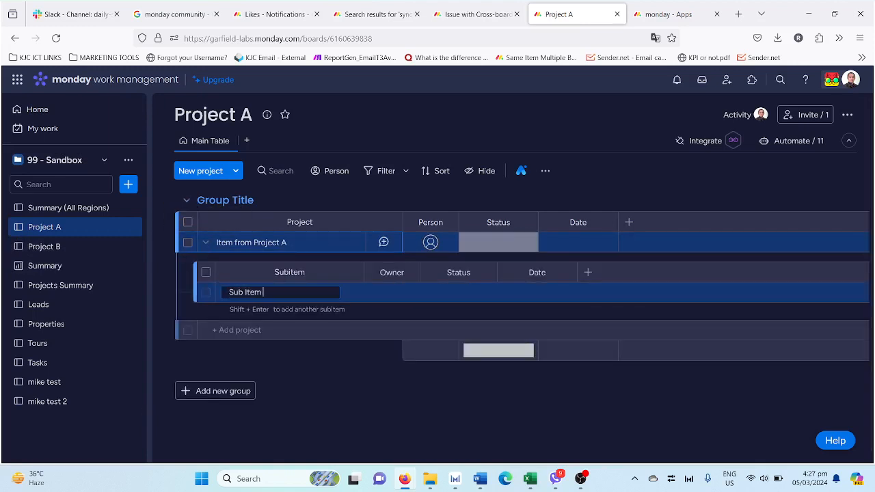
pyautogui.write(' for Item from Project')
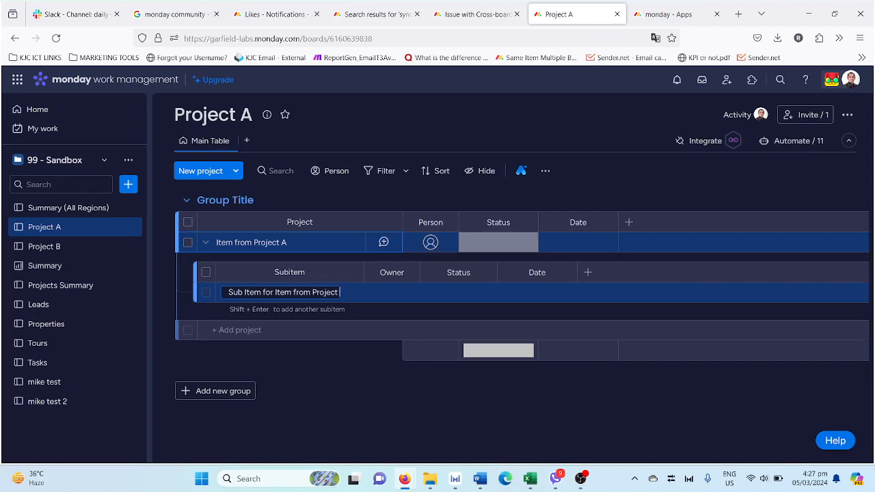
pyautogui.write(' A')
pyautogui.press('Return')
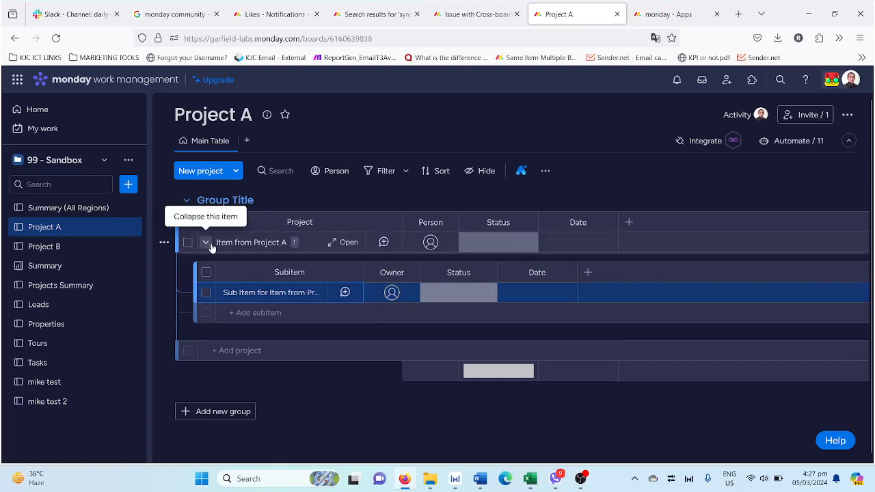
# - Open Item from Project A, look up "same item" in the Item Views Center, and show the item's existing Same Item Multiple Boards view
pyautogui.click(351, 246)
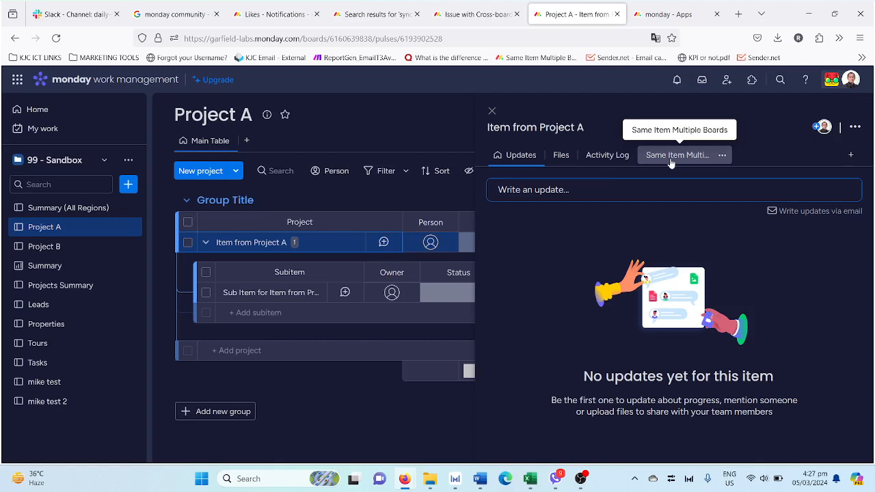
pyautogui.click(847, 156)
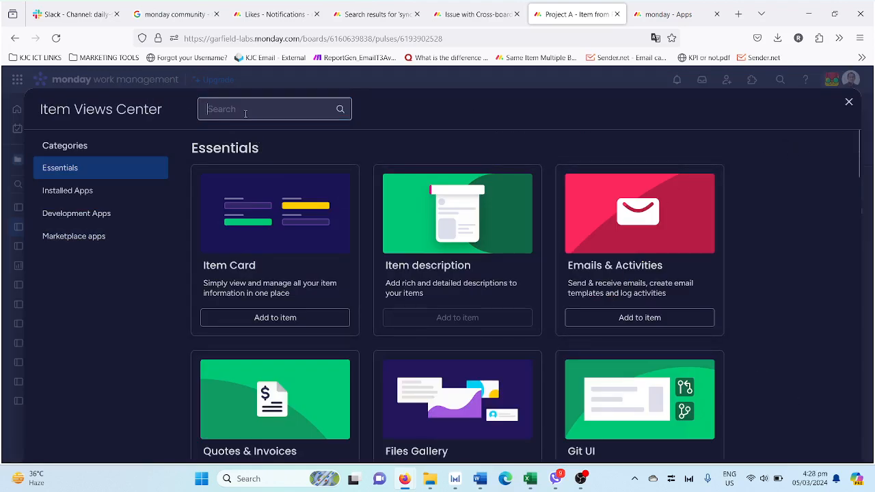
pyautogui.write('same item')
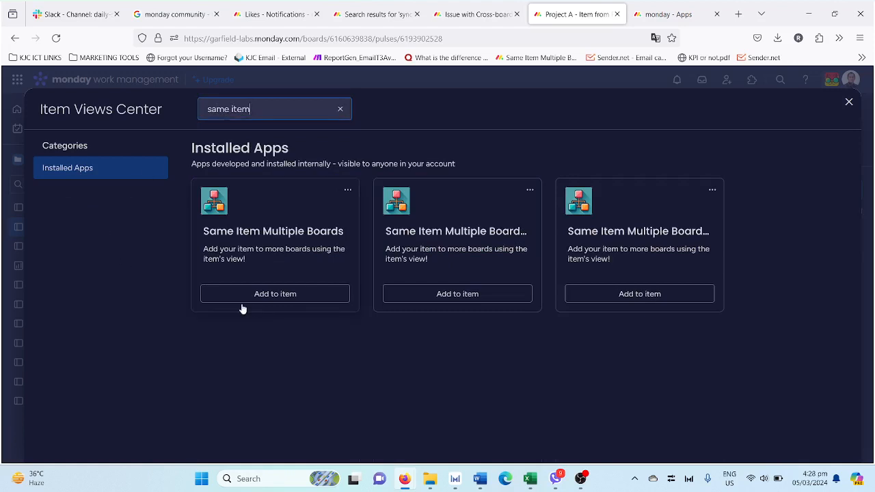
pyautogui.click(849, 102)
pyautogui.click(657, 162)
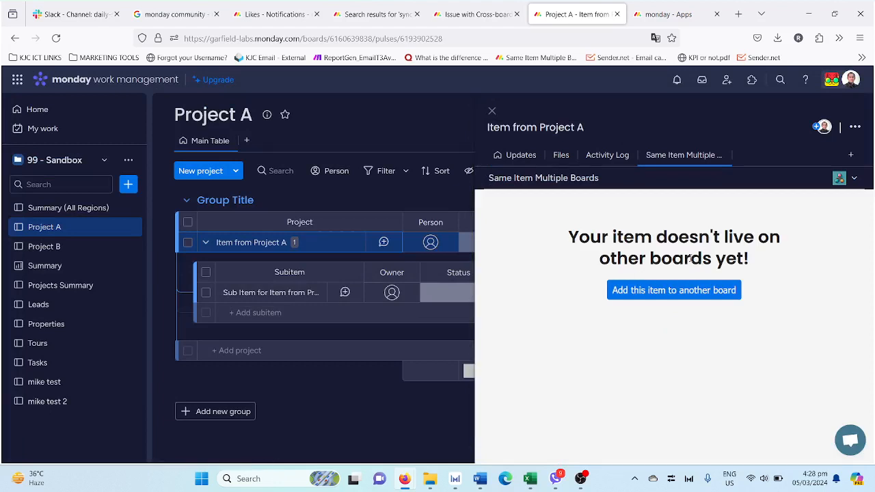
# - Add the item, with subitems included, to the Group Title group of the Project B board in the 99 - Sandbox workspace
pyautogui.click(641, 292)
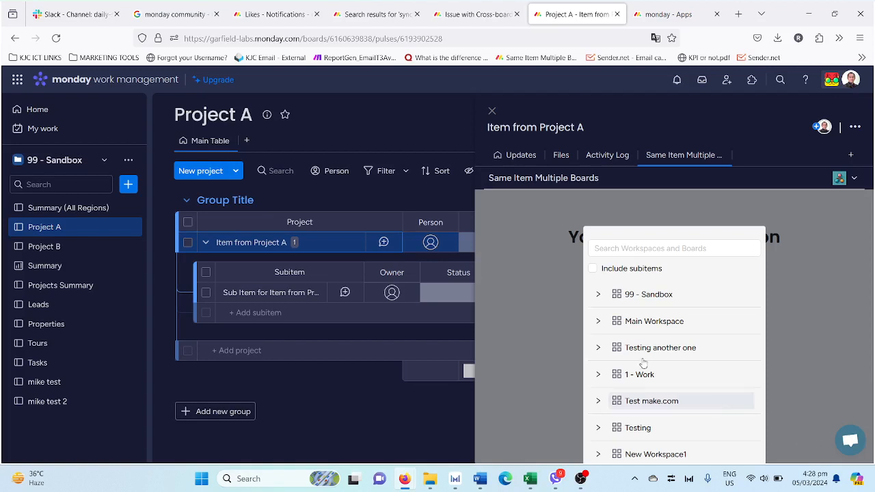
pyautogui.click(676, 248)
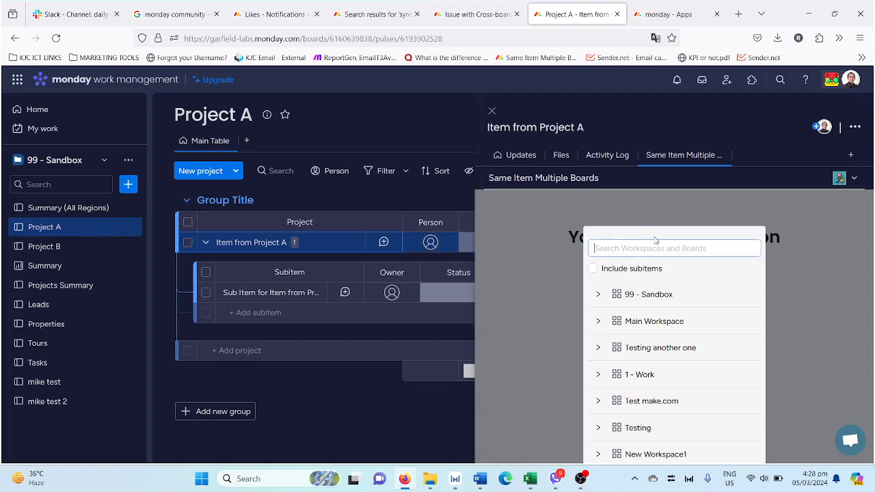
pyautogui.write('proje')
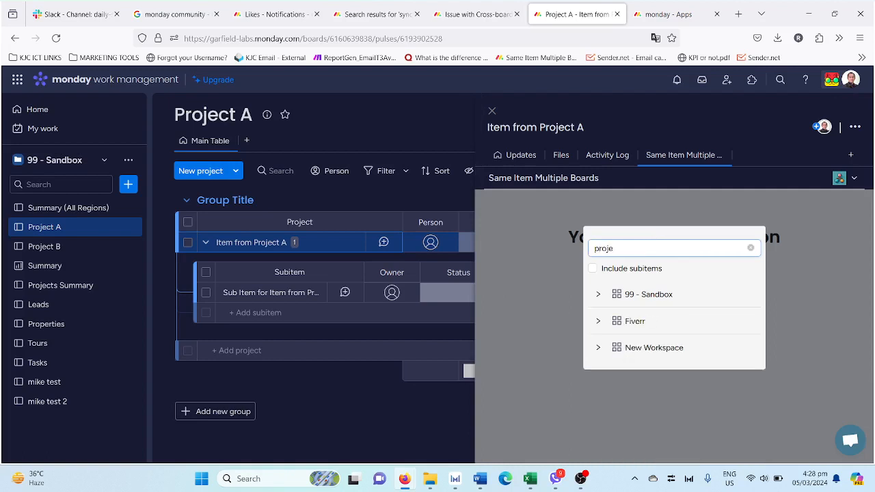
pyautogui.write('ct B')
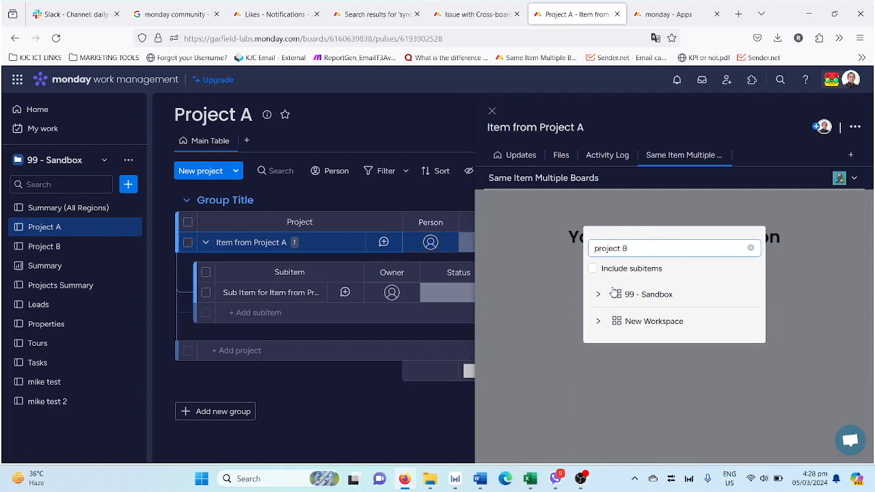
pyautogui.click(599, 294)
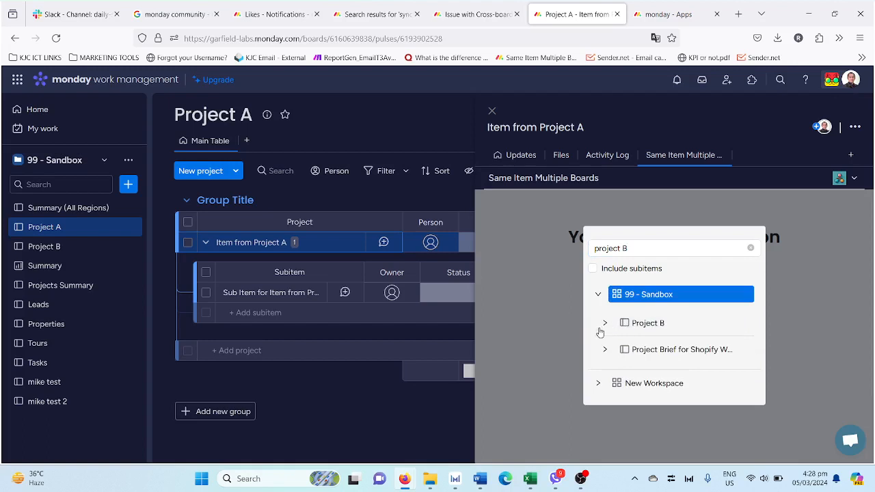
pyautogui.click(604, 326)
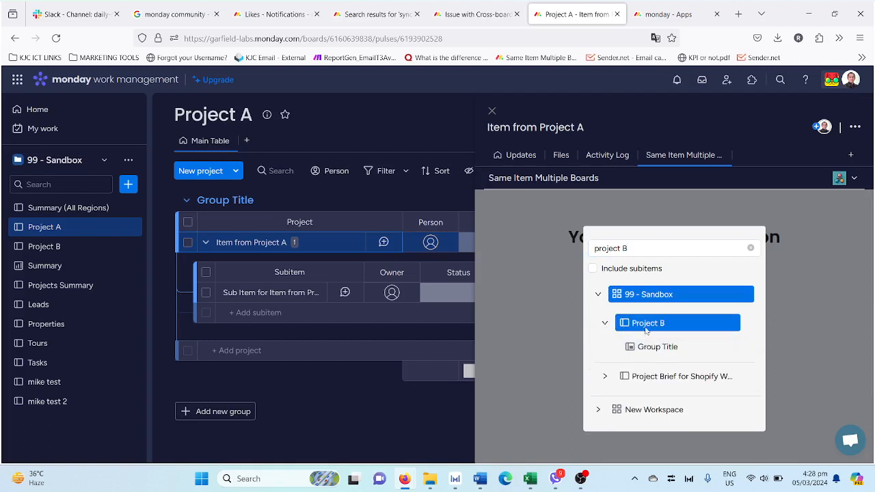
pyautogui.click(597, 269)
pyautogui.click(662, 352)
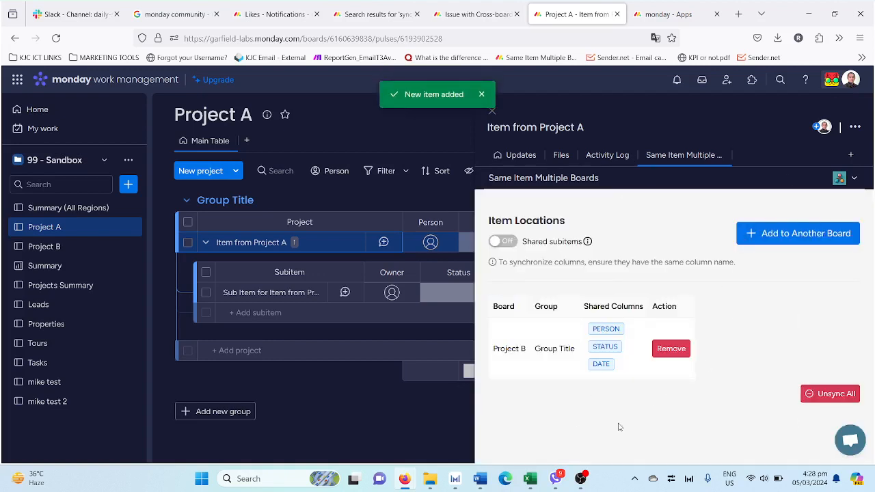
# - Turn on shared subitems for Item from Project A and expand that item on the Project B board
pyautogui.click(503, 242)
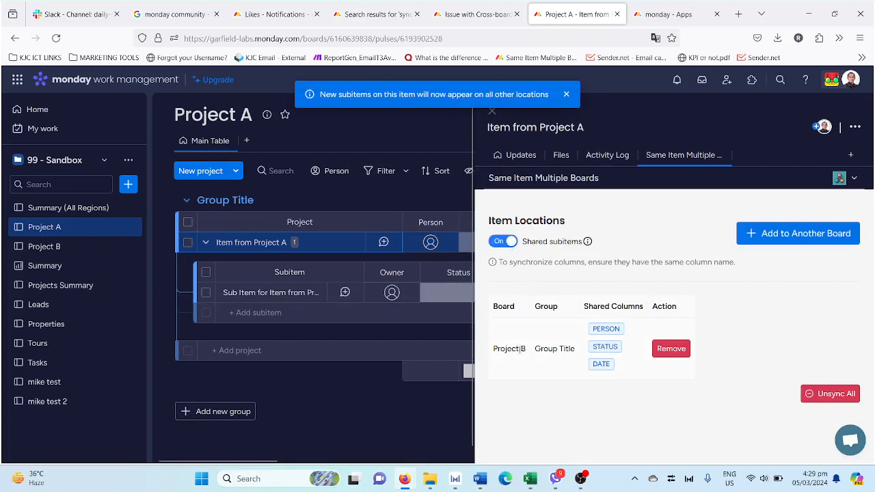
pyautogui.click(53, 251)
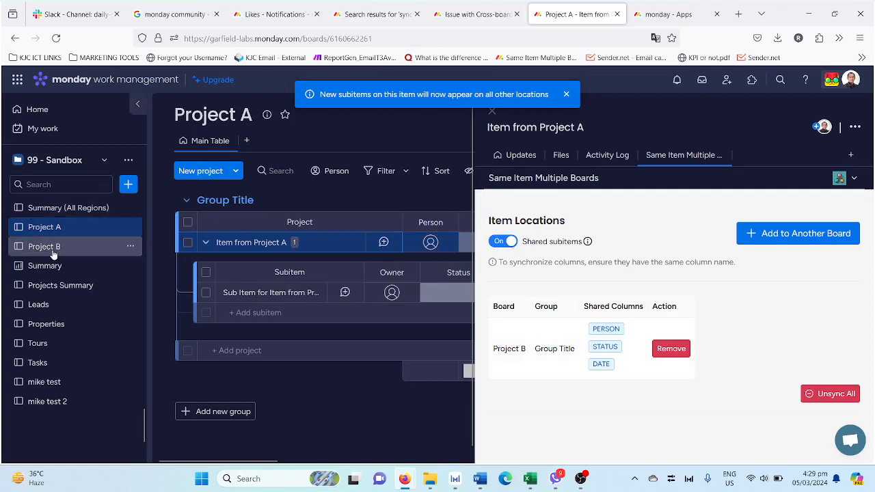
pyautogui.click(206, 244)
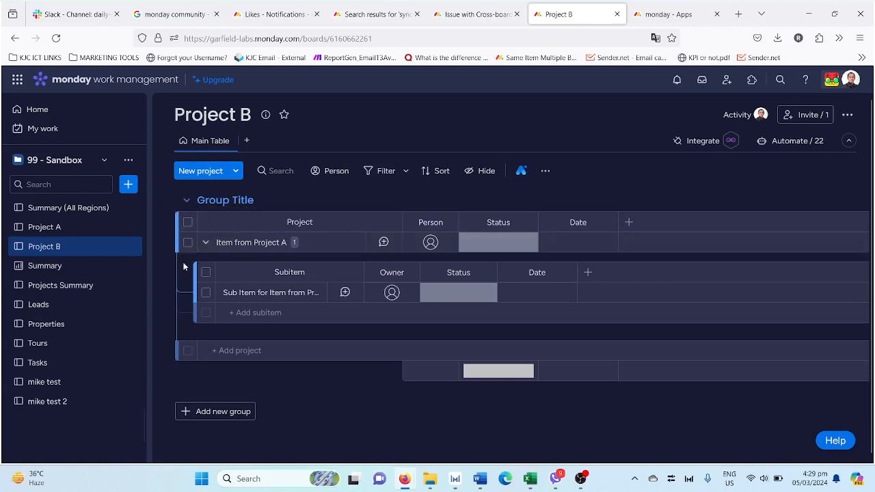
# - Rename the subitem on the Project B board to "1Sub Item for Item from Project A"
pyautogui.click(232, 293)
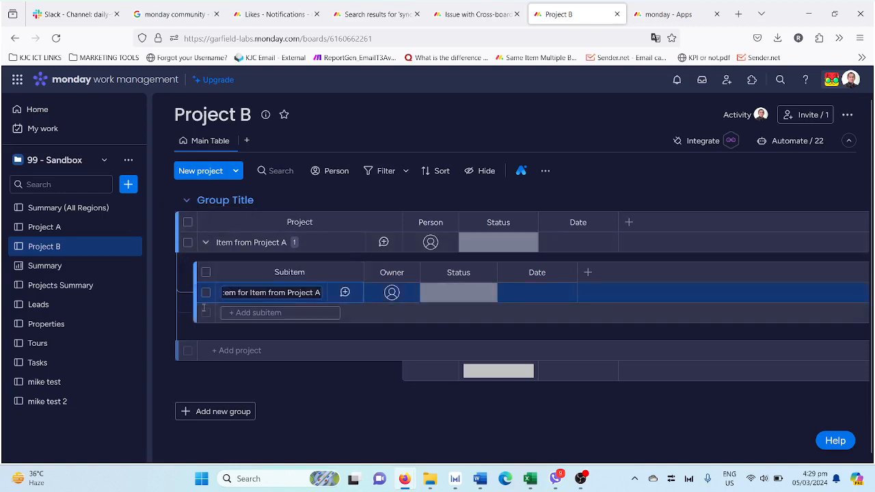
pyautogui.press('Left')
pyautogui.press('Left')
pyautogui.press('Left')
pyautogui.press('Left')
pyautogui.press('Left')
pyautogui.press('Left')
pyautogui.press('Left')
pyautogui.press('Left')
pyautogui.press('Left')
pyautogui.press('Left')
pyautogui.press('Left')
pyautogui.press('Left')
pyautogui.press('Left')
pyautogui.press('Left')
pyautogui.press('Left')
pyautogui.press('Left')
pyautogui.press('Left')
pyautogui.press('Left')
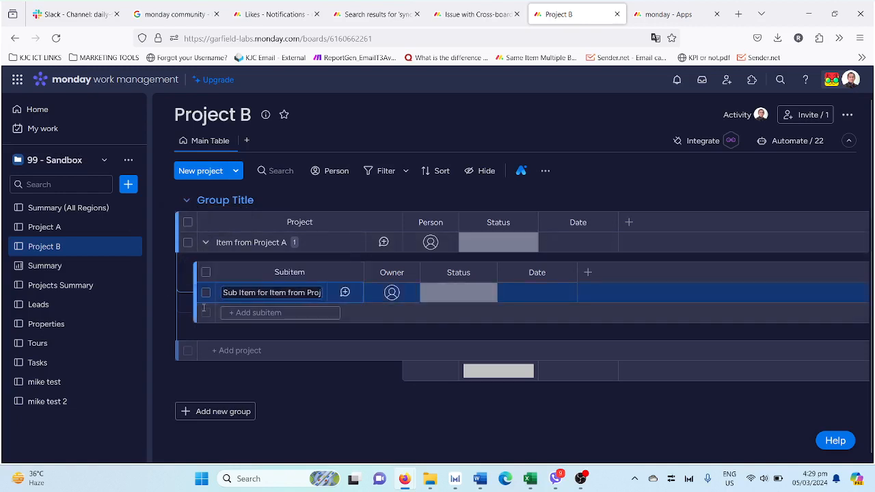
pyautogui.write('1')
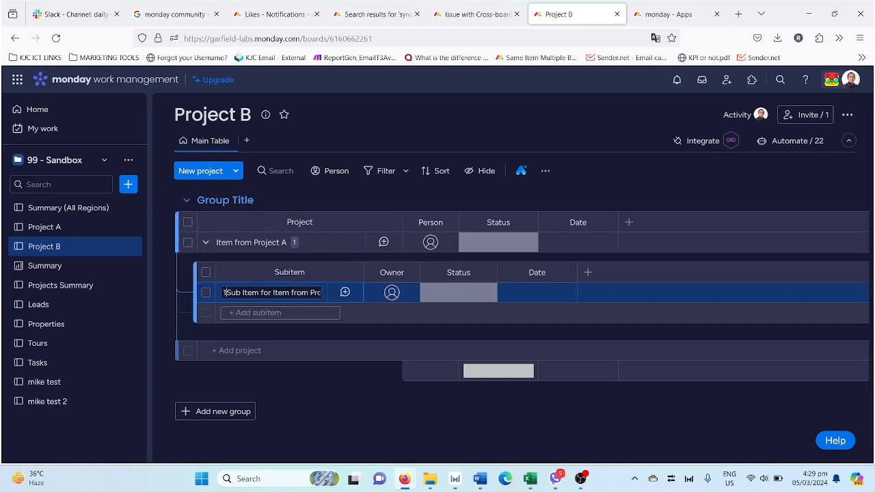
pyautogui.press('Return')
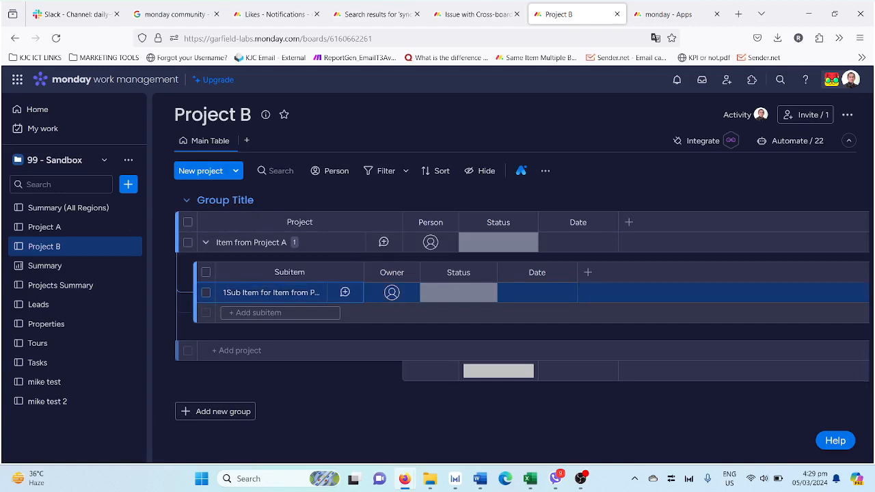
# - Expand Item from Project A on the Project A board and set its subitem's status to Stuck
pyautogui.click(82, 234)
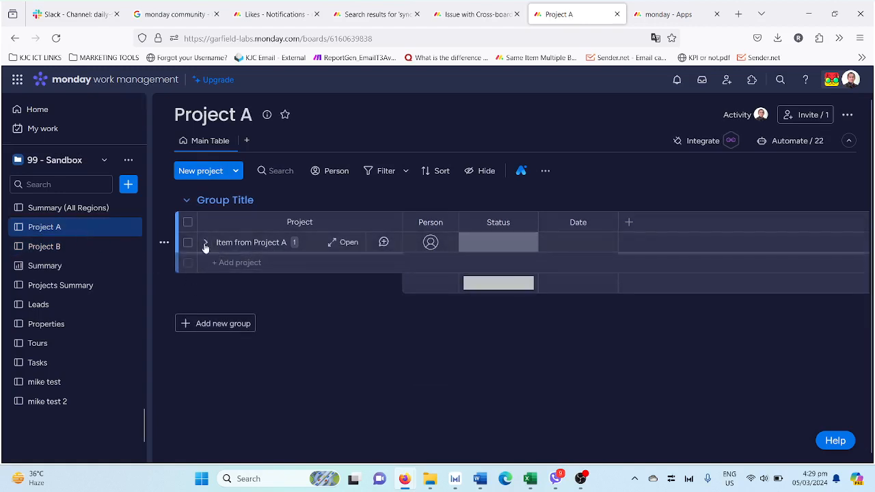
pyautogui.click(205, 243)
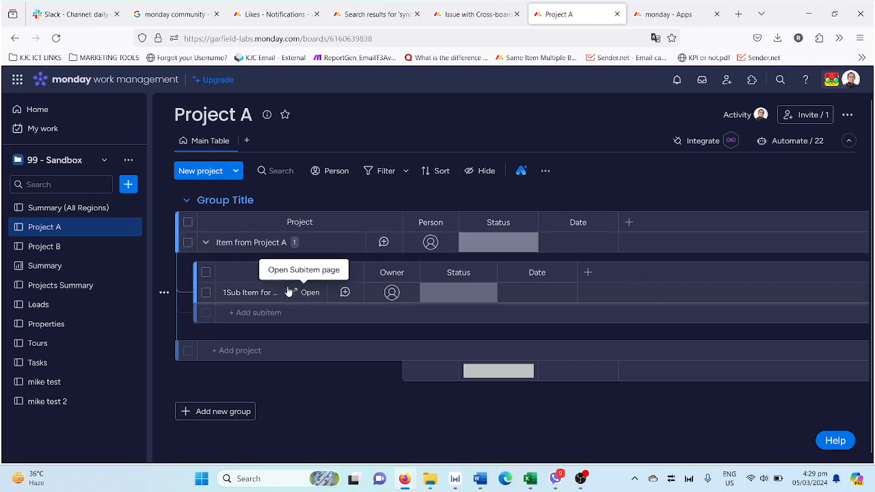
pyautogui.click(374, 313)
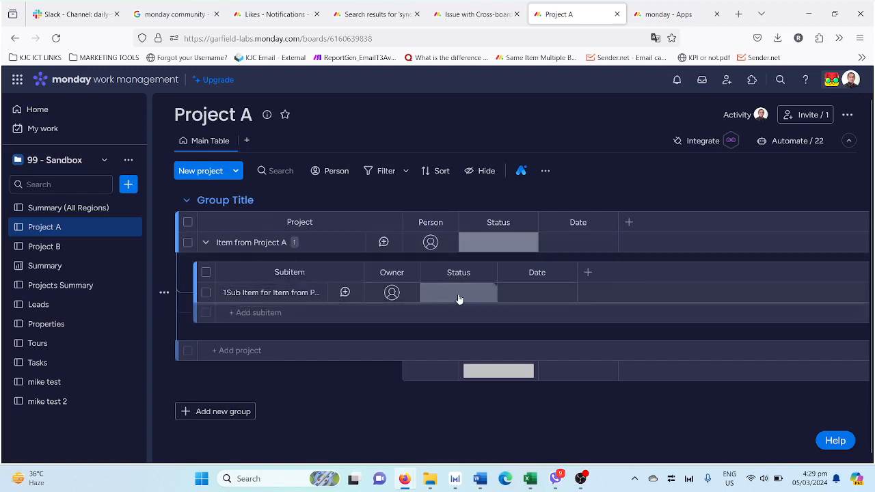
pyautogui.click(458, 296)
pyautogui.click(450, 331)
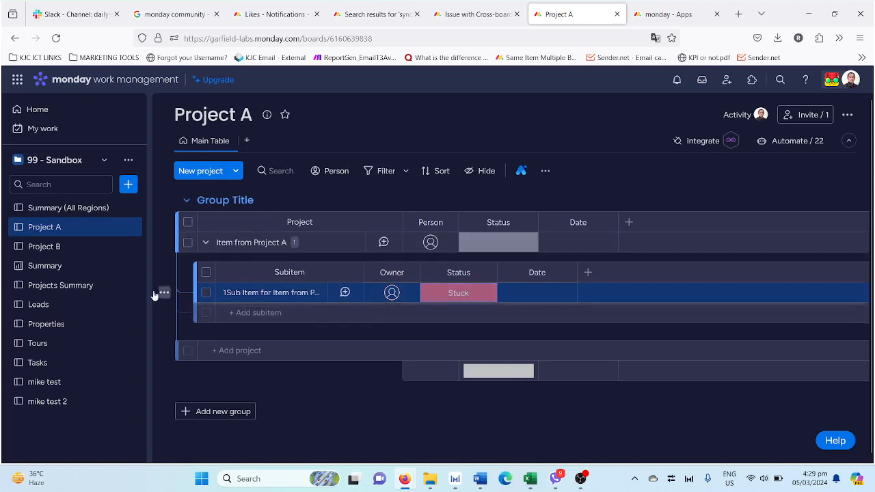
# - Compare the subitem's name and status under Item from Project A on the Project B and Project A boards
pyautogui.click(79, 247)
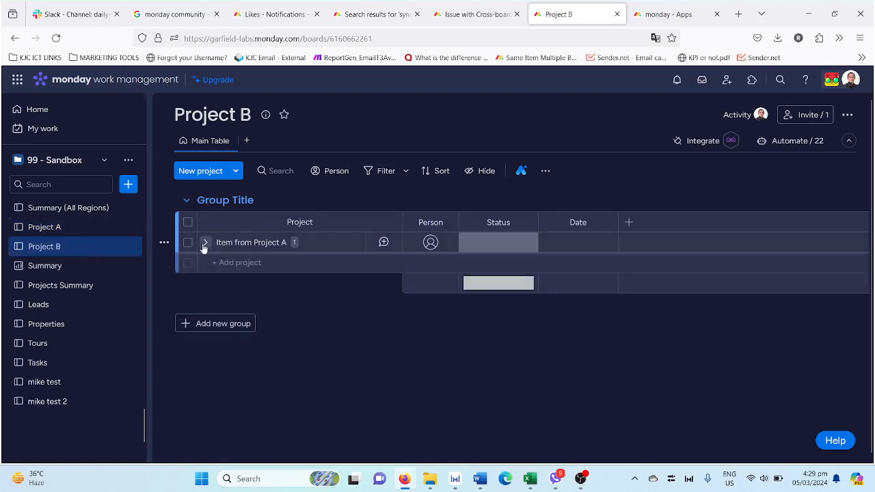
pyautogui.click(204, 244)
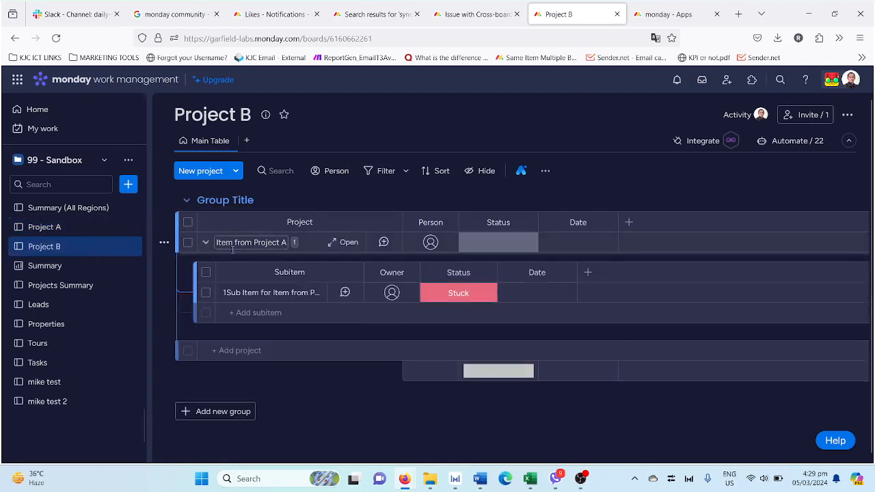
pyautogui.click(74, 229)
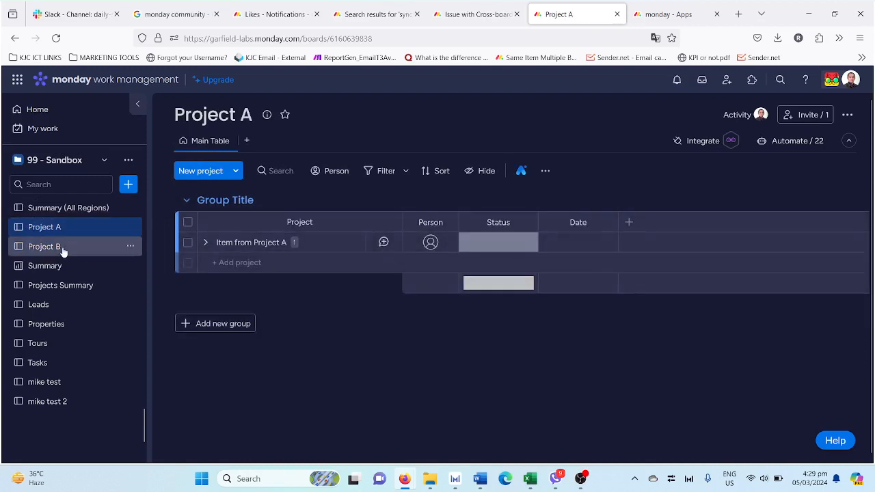
pyautogui.click(61, 248)
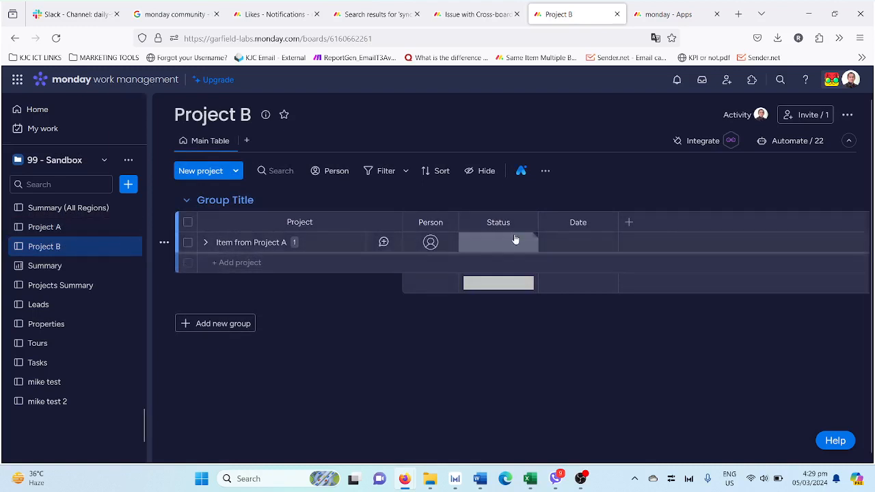
pyautogui.click(205, 242)
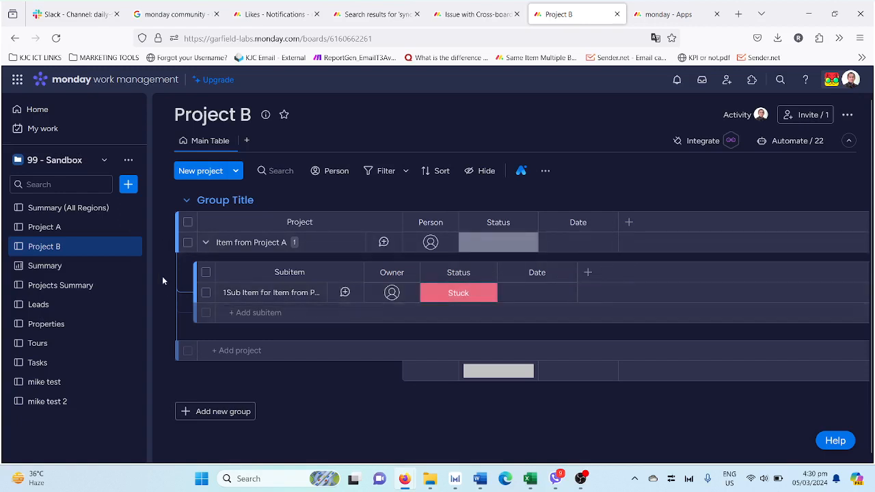
pyautogui.click(77, 228)
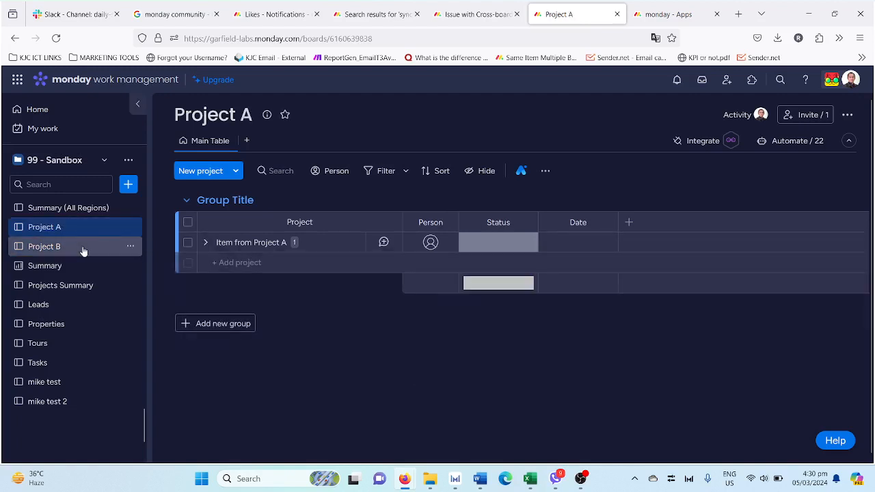
pyautogui.click(206, 244)
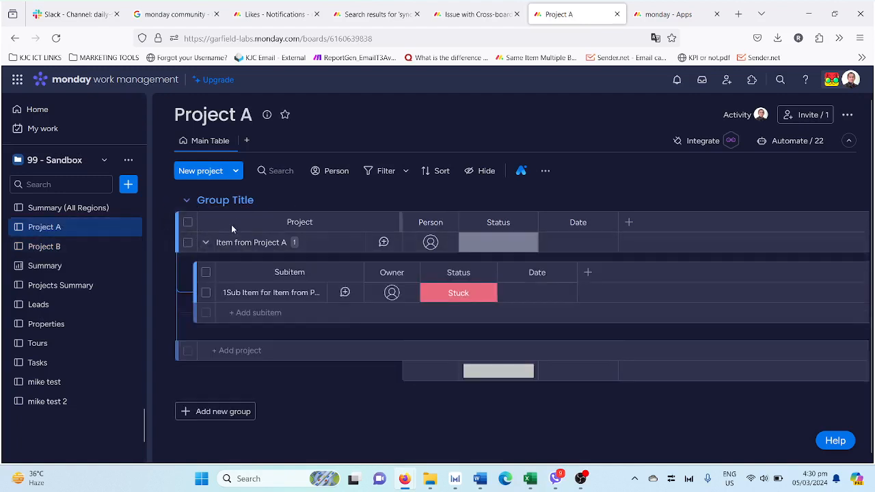
pyautogui.click(44, 248)
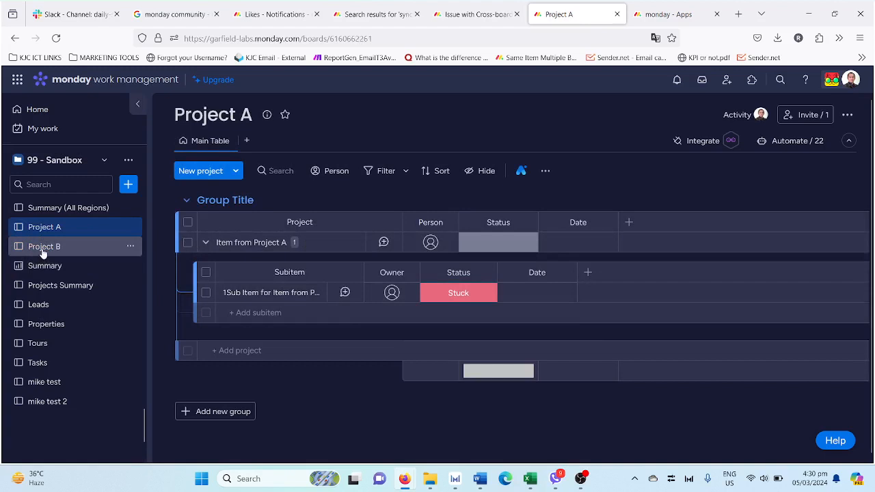
pyautogui.click(205, 242)
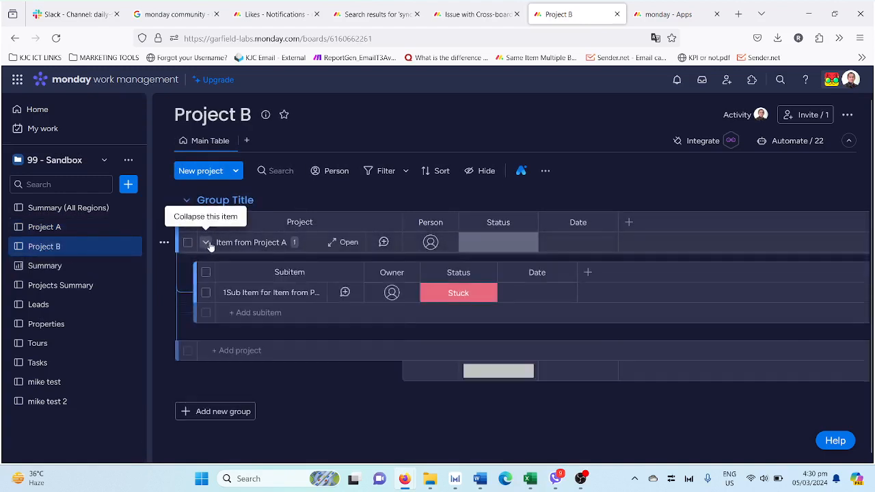